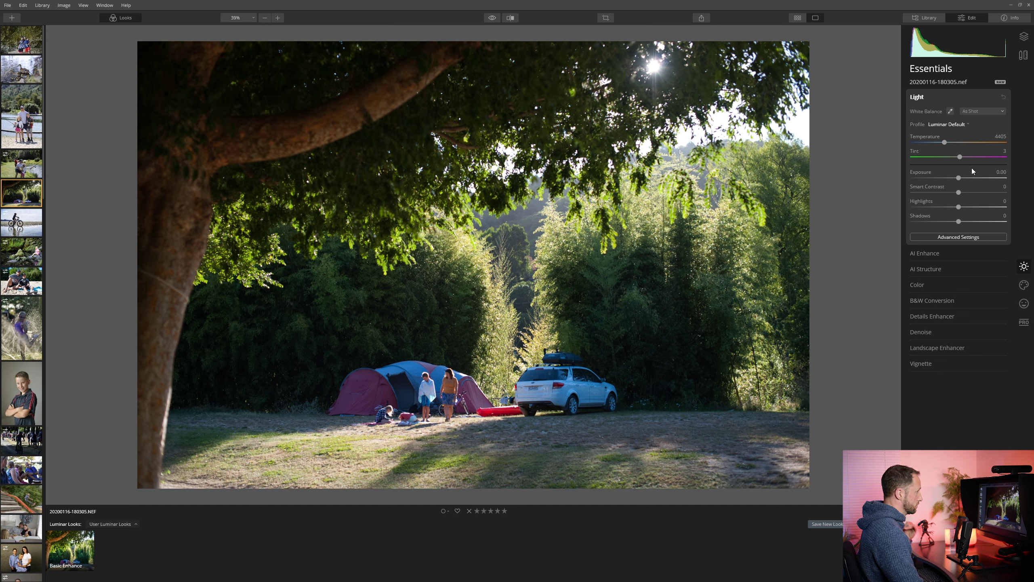
Set the Light exposure to 0.75, smart contrast -18, highlights -11, shadows 11, temperature 5135 and tint 13, comparing with the original.
{"action": "left_click_drag", "start_coordinate": [959, 178], "coordinate": [964, 221]}
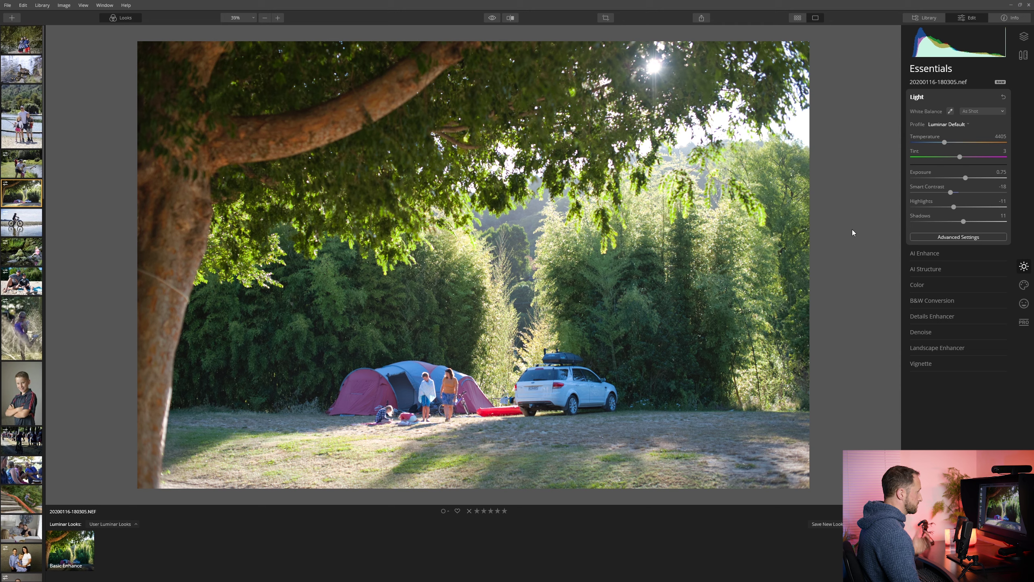
{"action": "left_click", "coordinate": [487, 21]}
{"action": "left_click", "coordinate": [487, 21]}
{"action": "left_click", "coordinate": [487, 21]}
{"action": "left_click", "coordinate": [488, 21]}
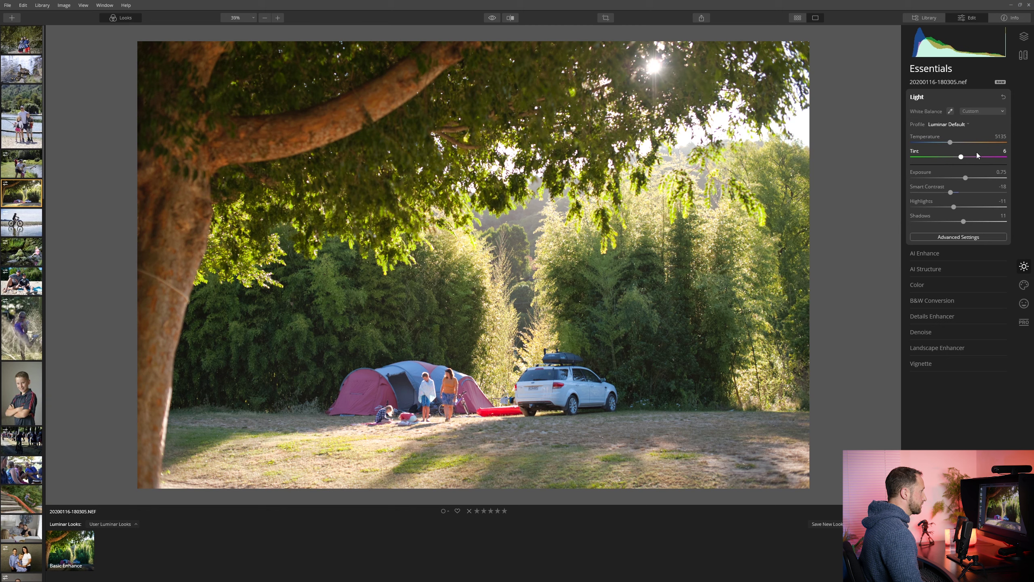
{"action": "mouse_move", "coordinate": [960, 158]}
{"action": "left_mouse_down"}
{"action": "mouse_move", "coordinate": [907, 150]}
{"action": "mouse_move", "coordinate": [1013, 151]}
{"action": "mouse_move", "coordinate": [967, 156]}
{"action": "left_mouse_up"}
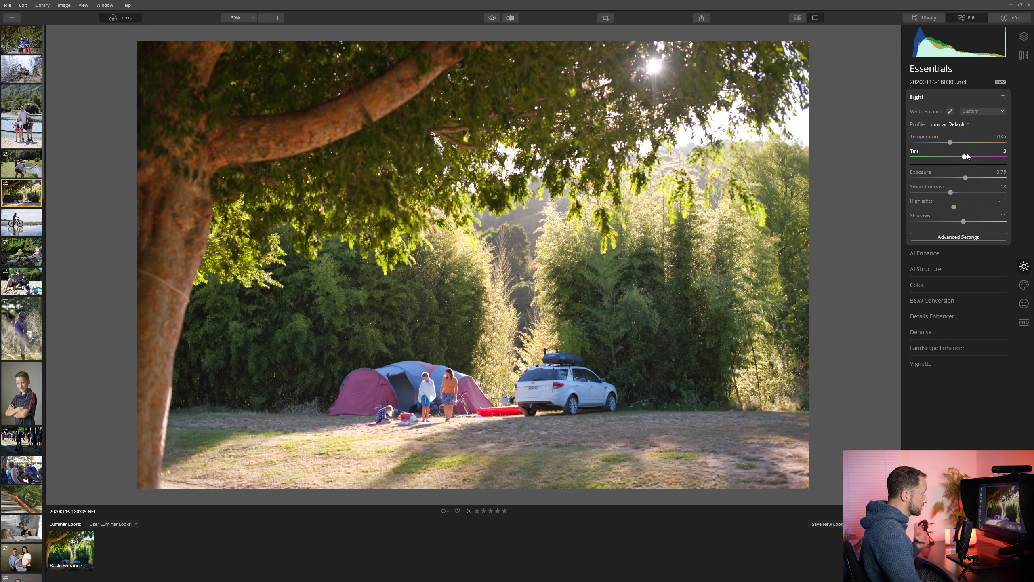
Try AI Accent at 100, and settle on a strength a little under 50.
{"action": "left_click", "coordinate": [944, 253]}
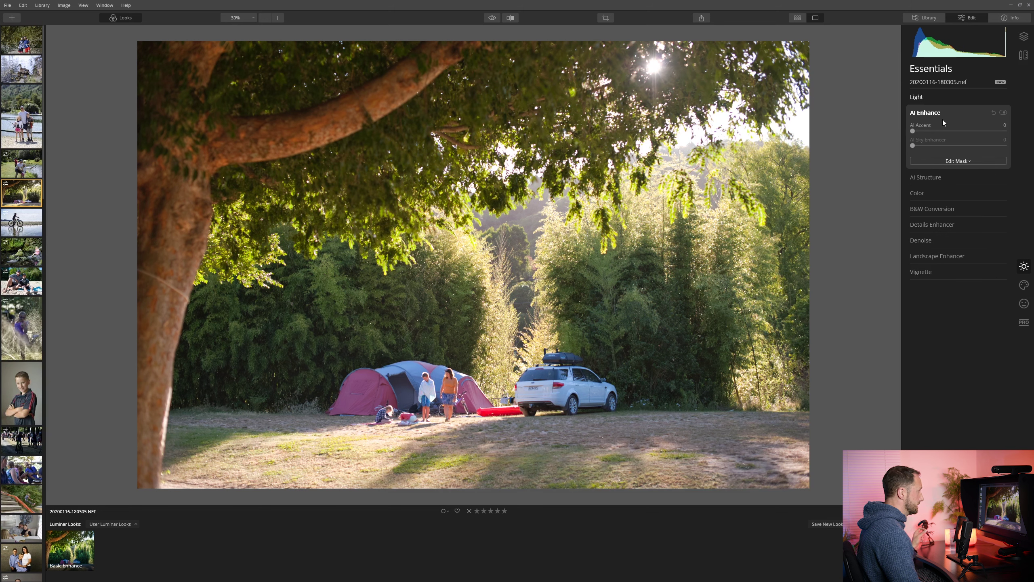
{"action": "left_click_drag", "start_coordinate": [914, 132], "coordinate": [1008, 133]}
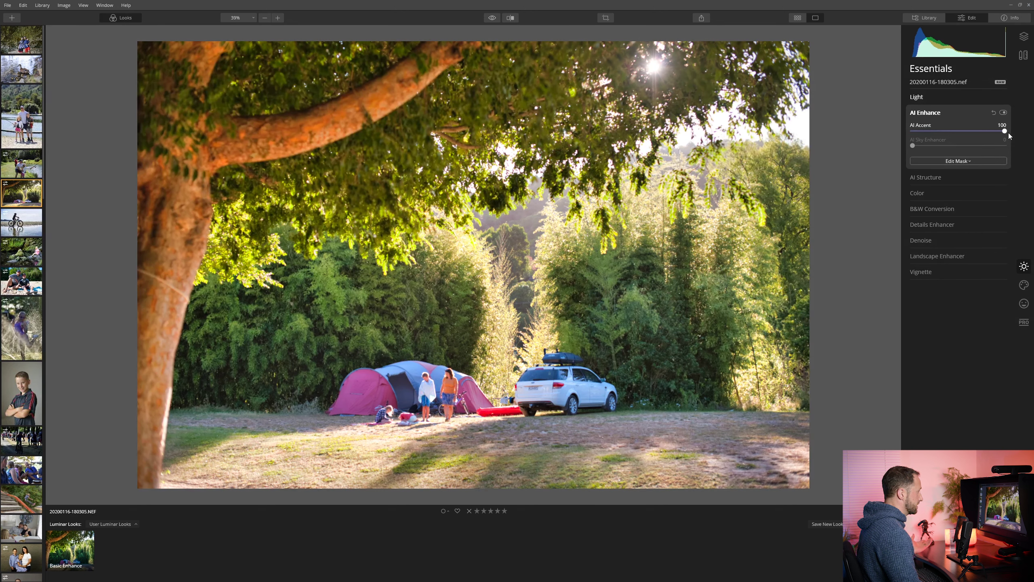
{"action": "left_click_drag", "start_coordinate": [981, 132], "coordinate": [953, 133]}
Try the AI Structure amount at 100, and reduce it to 6.
{"action": "left_click", "coordinate": [927, 177]}
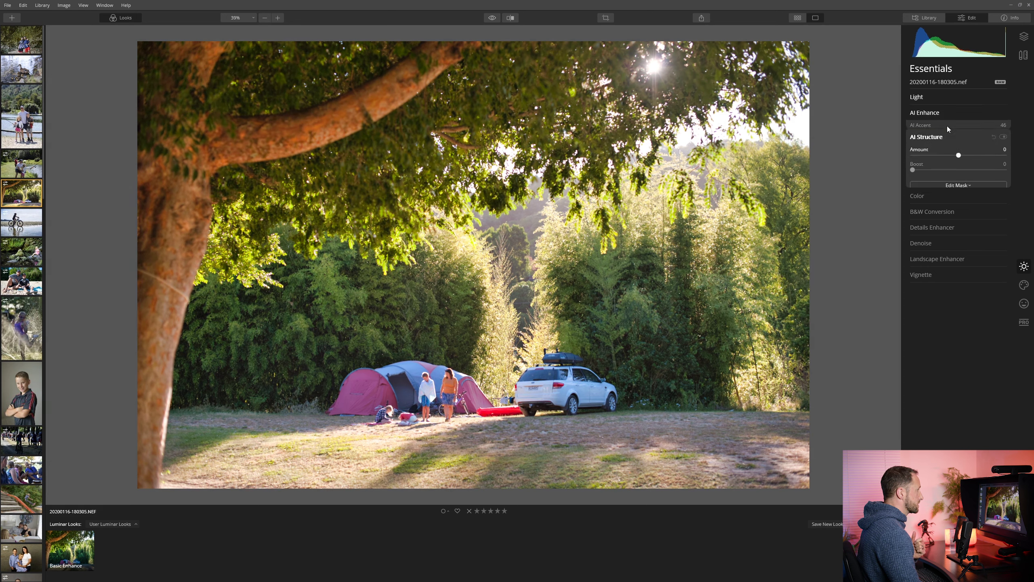
{"action": "left_click_drag", "start_coordinate": [960, 147], "coordinate": [1016, 148]}
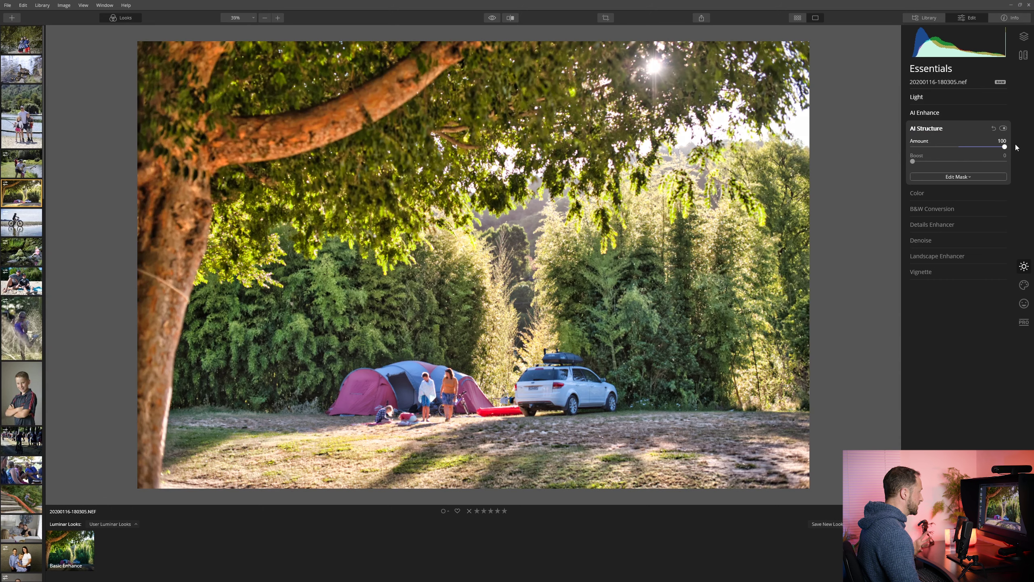
{"action": "left_click_drag", "start_coordinate": [1000, 147], "coordinate": [961, 149]}
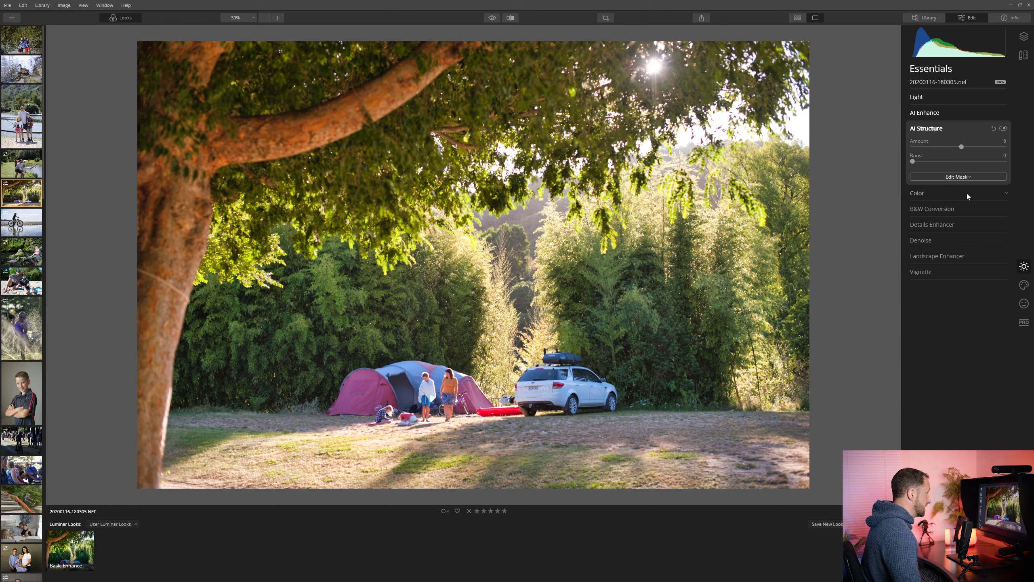
Lower the saturation of the greens in the Color adjustments.
{"action": "left_click", "coordinate": [930, 194]}
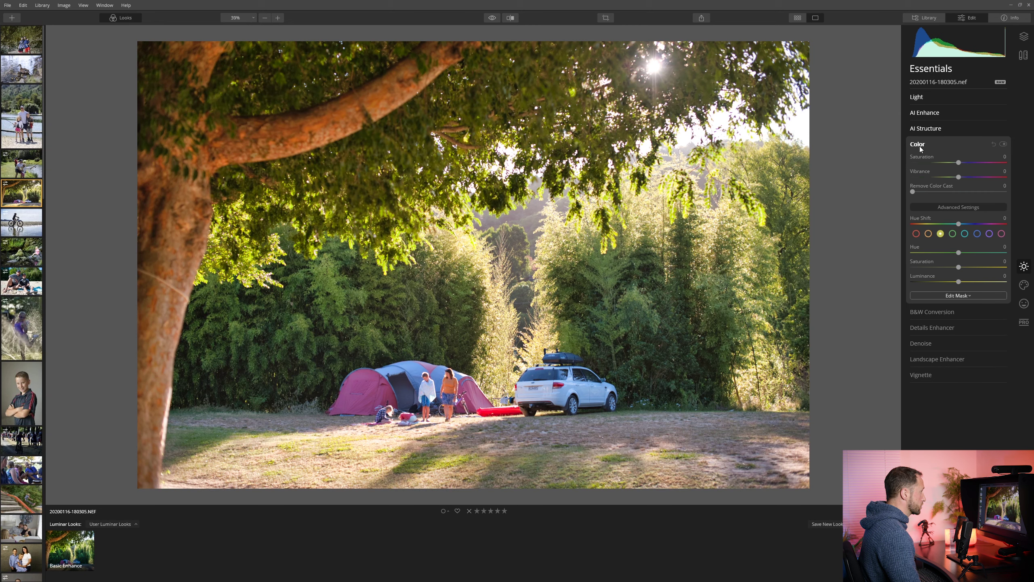
{"action": "left_click", "coordinate": [952, 236]}
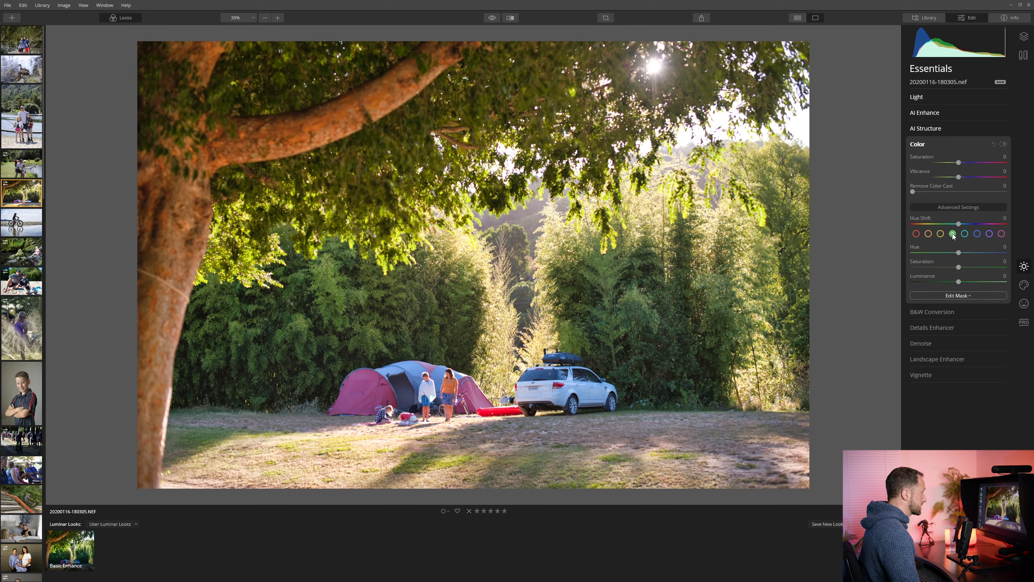
{"action": "mouse_move", "coordinate": [958, 267]}
{"action": "left_mouse_down"}
{"action": "mouse_move", "coordinate": [934, 271]}
{"action": "mouse_move", "coordinate": [1005, 269]}
{"action": "mouse_move", "coordinate": [947, 275]}
{"action": "left_mouse_up"}
Set the yellows to hue -32, saturation 24 and luminance 10, and compare the photo with and without the Color adjustments.
{"action": "left_click", "coordinate": [941, 234]}
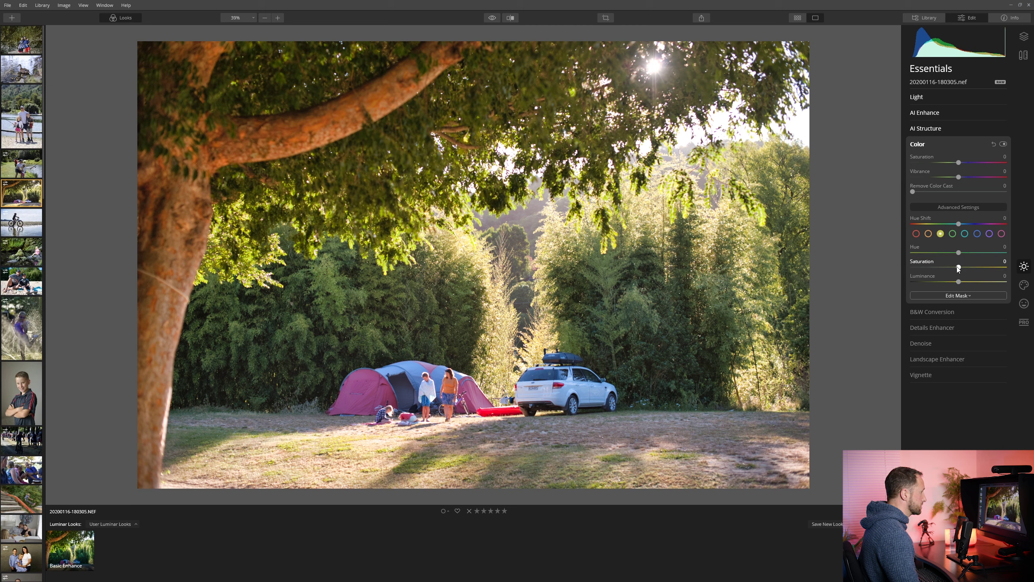
{"action": "left_click_drag", "start_coordinate": [960, 282], "coordinate": [968, 272]}
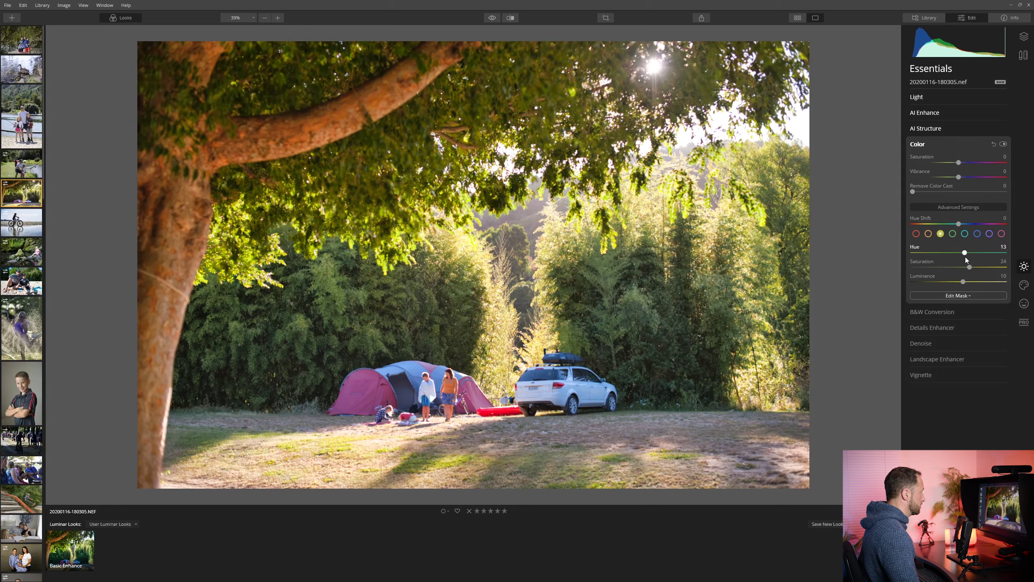
{"action": "mouse_move", "coordinate": [942, 257]}
{"action": "left_mouse_down"}
{"action": "mouse_move", "coordinate": [907, 254]}
{"action": "mouse_move", "coordinate": [1016, 265]}
{"action": "mouse_move", "coordinate": [927, 261]}
{"action": "mouse_move", "coordinate": [947, 268]}
{"action": "left_mouse_up"}
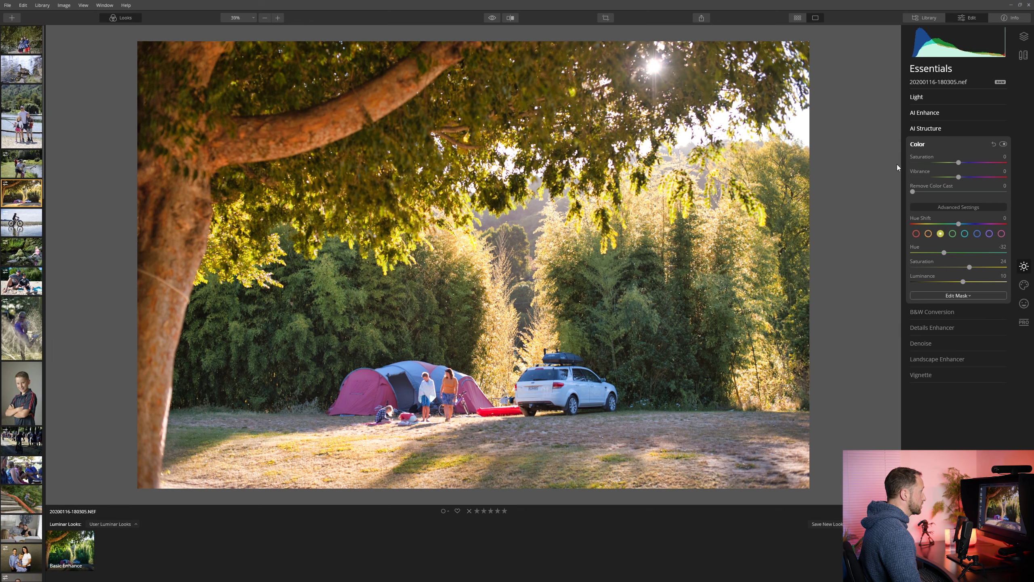
{"action": "left_click", "coordinate": [1005, 145]}
{"action": "left_click", "coordinate": [1002, 145]}
{"action": "left_click", "coordinate": [1001, 146]}
{"action": "left_click", "coordinate": [1002, 145]}
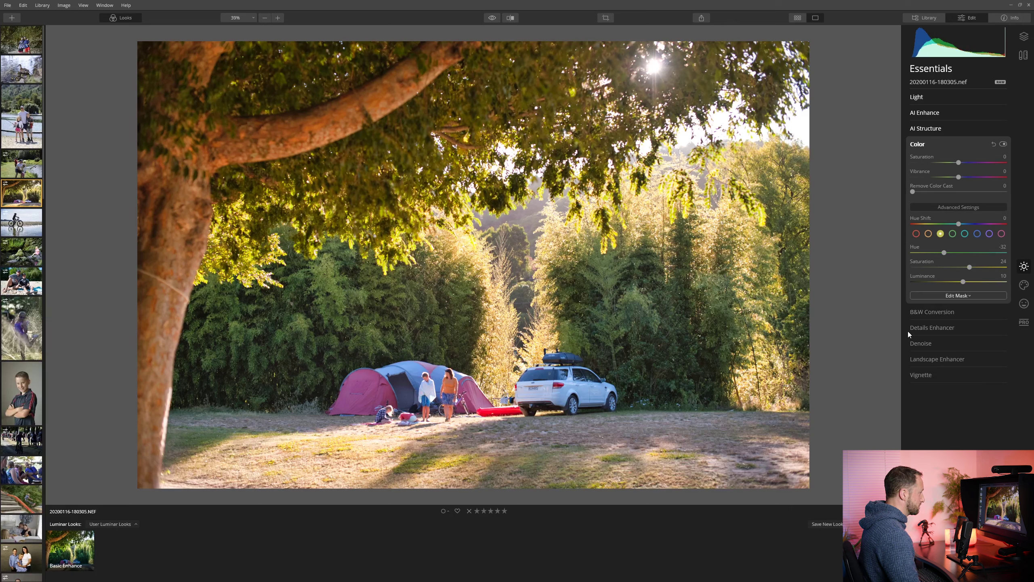
Add a vignette with amount -60 and size 36, and centre its subject on the gap in the trees between tent and car.
{"action": "left_click", "coordinate": [921, 378]}
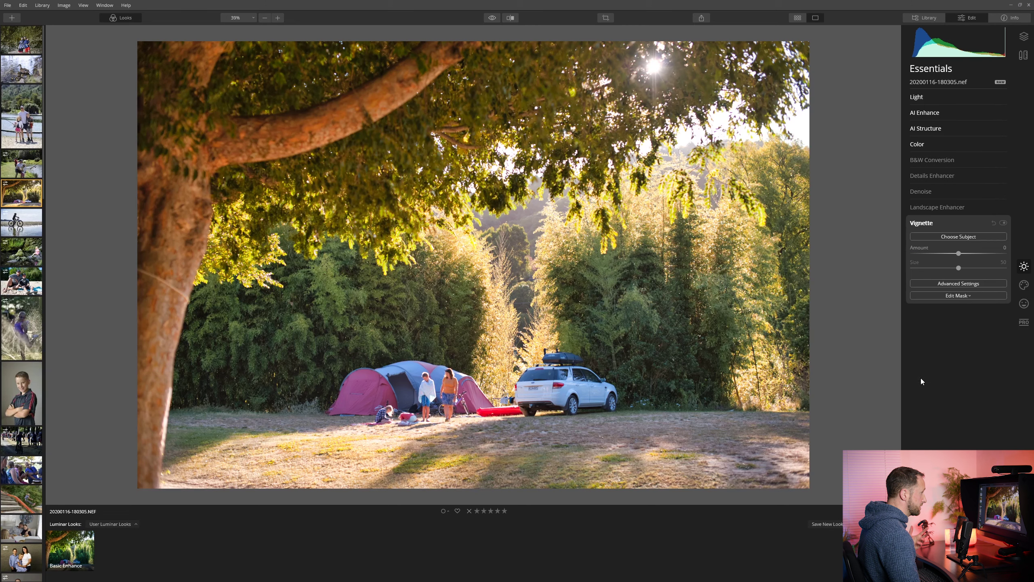
{"action": "left_click_drag", "start_coordinate": [959, 255], "coordinate": [931, 254]}
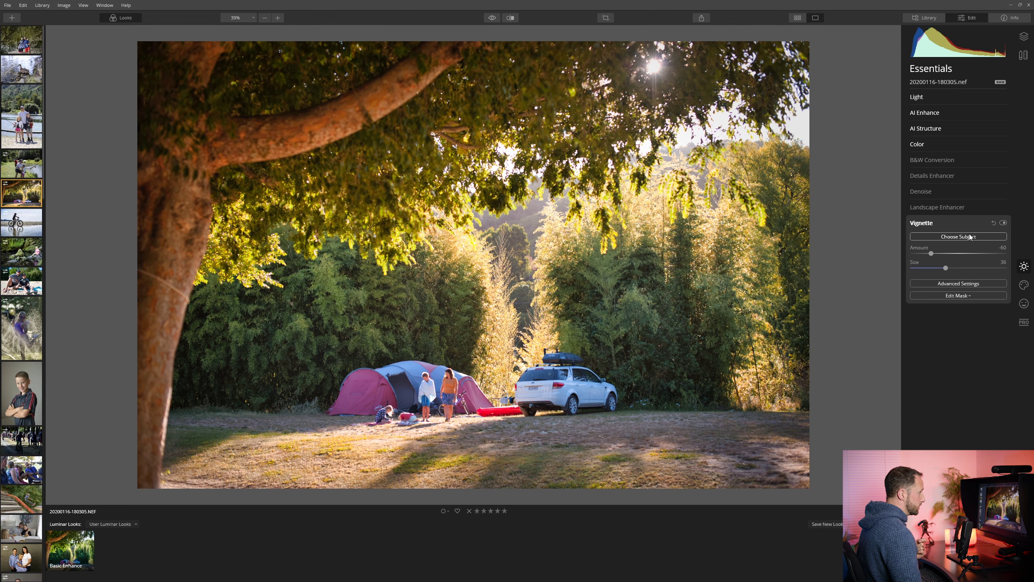
{"action": "left_click", "coordinate": [955, 238]}
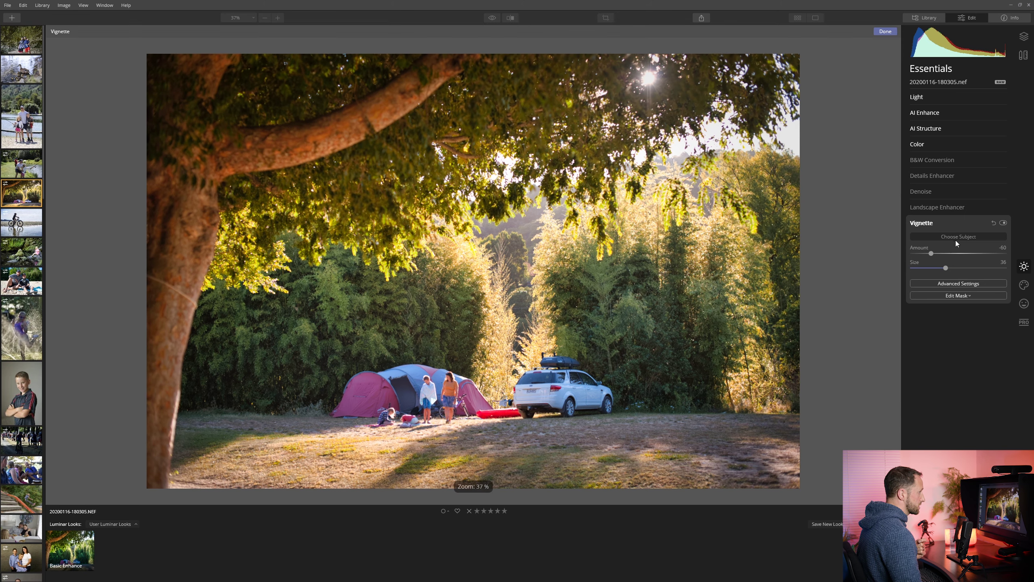
{"action": "left_click", "coordinate": [441, 387]}
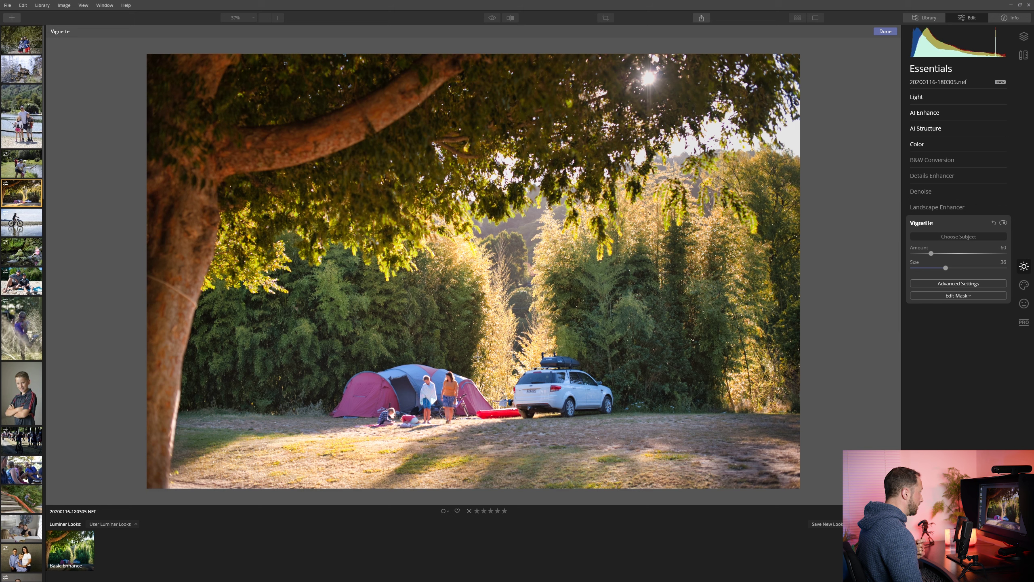
{"action": "left_click", "coordinate": [655, 80]}
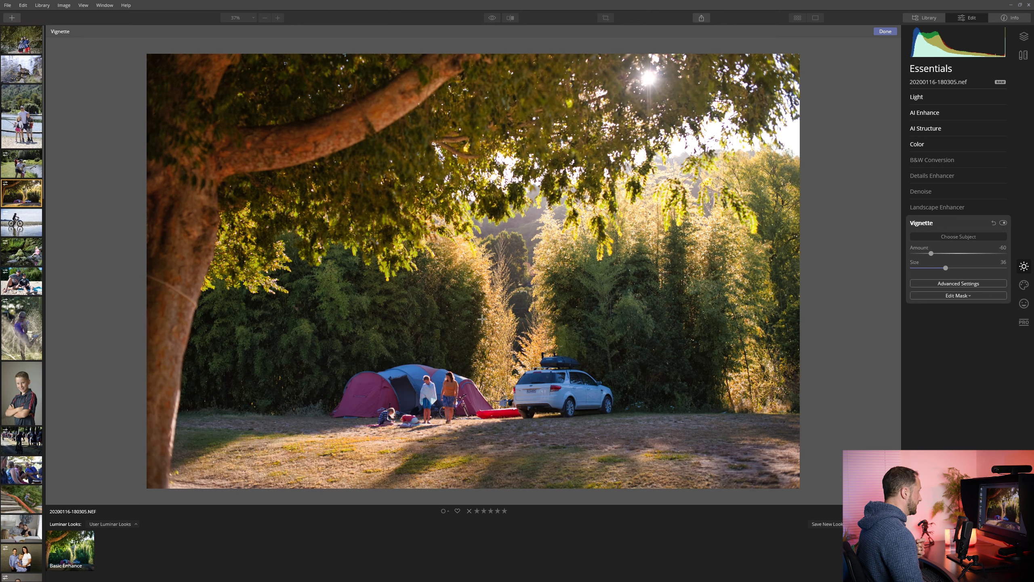
{"action": "left_click", "coordinate": [508, 325]}
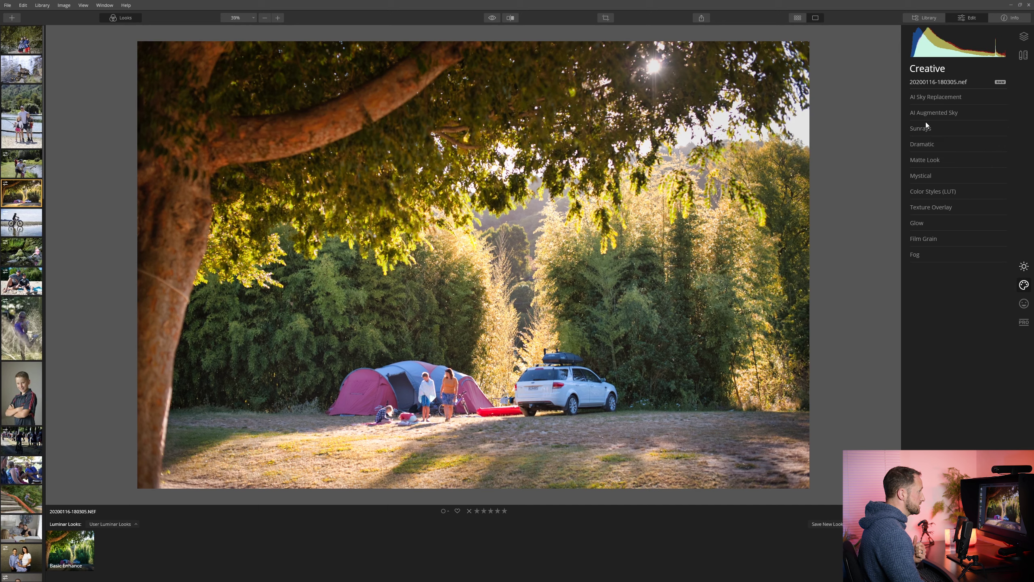
Apply the Mystical effect with an amount of about 28.
{"action": "left_click", "coordinate": [933, 177]}
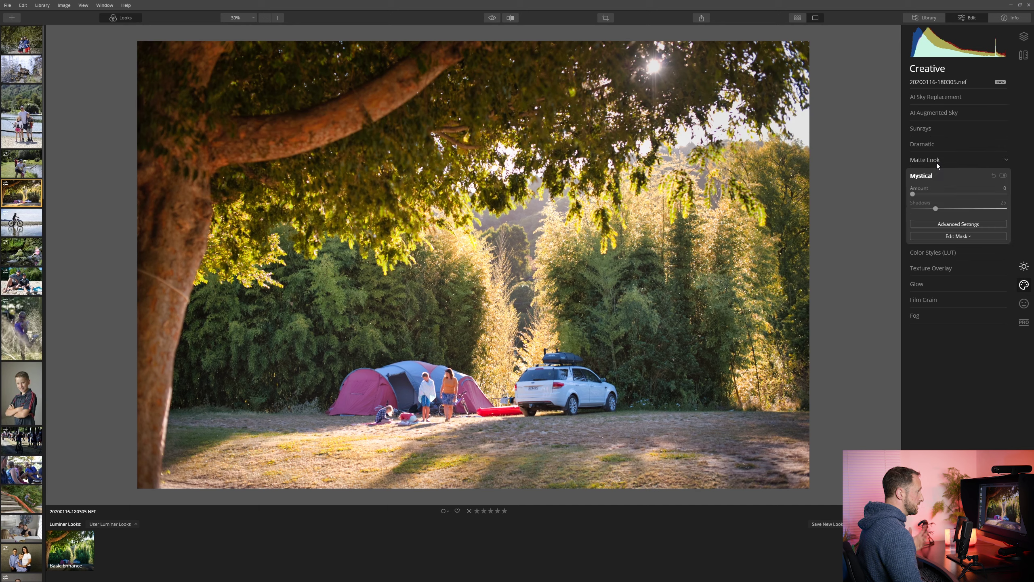
{"action": "left_click_drag", "start_coordinate": [918, 195], "coordinate": [941, 193]}
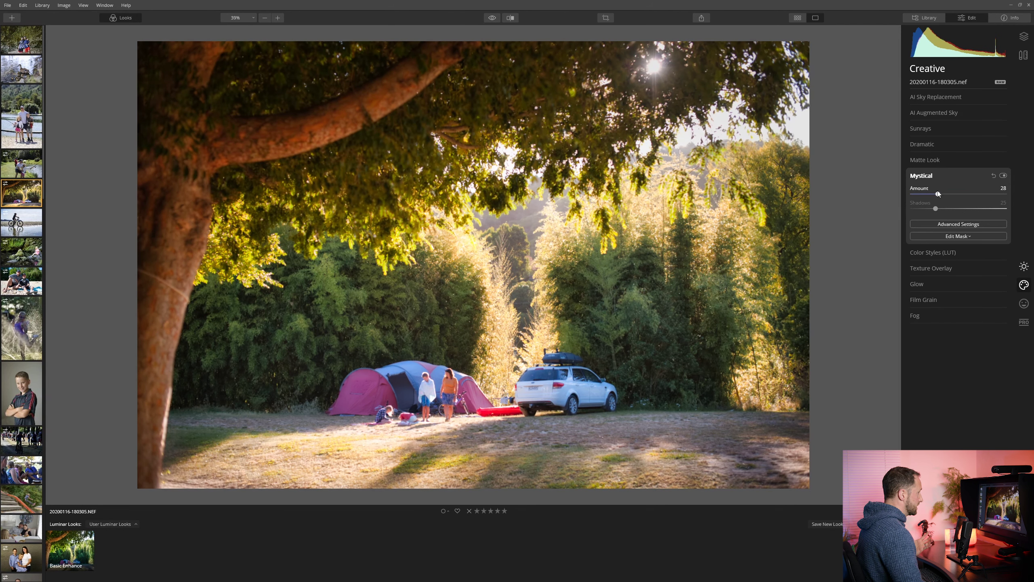
{"action": "left_click_drag", "start_coordinate": [936, 194], "coordinate": [936, 194]}
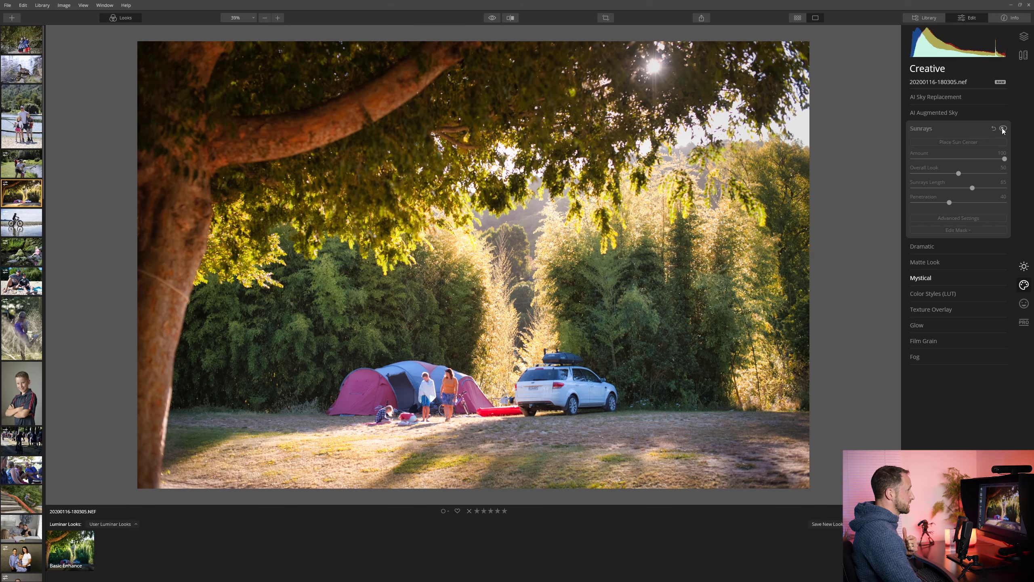
Enable Sunrays and place the sun centre over the real sun shining through the tree canopy.
{"action": "left_click", "coordinate": [1003, 129]}
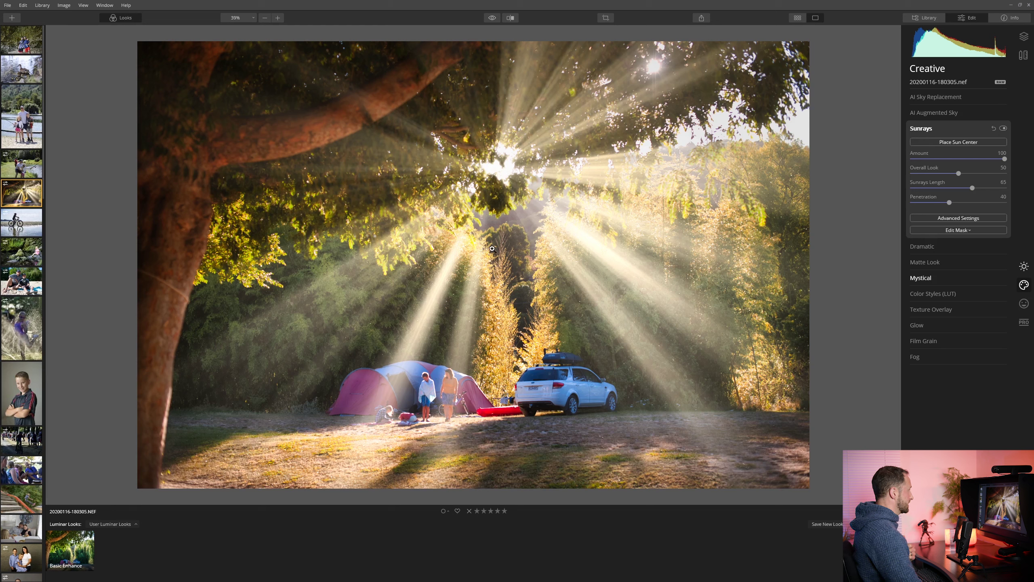
{"action": "left_click", "coordinate": [954, 141]}
{"action": "mouse_move", "coordinate": [493, 178]}
{"action": "left_mouse_down"}
{"action": "mouse_move", "coordinate": [465, 218]}
{"action": "mouse_move", "coordinate": [509, 220]}
{"action": "mouse_move", "coordinate": [537, 248]}
{"action": "mouse_move", "coordinate": [497, 244]}
{"action": "mouse_move", "coordinate": [460, 143]}
{"action": "mouse_move", "coordinate": [431, 138]}
{"action": "mouse_move", "coordinate": [431, 128]}
{"action": "mouse_move", "coordinate": [561, 119]}
{"action": "mouse_move", "coordinate": [608, 129]}
{"action": "mouse_move", "coordinate": [602, 94]}
{"action": "mouse_move", "coordinate": [737, 70]}
{"action": "mouse_move", "coordinate": [644, 77]}
{"action": "left_mouse_up"}
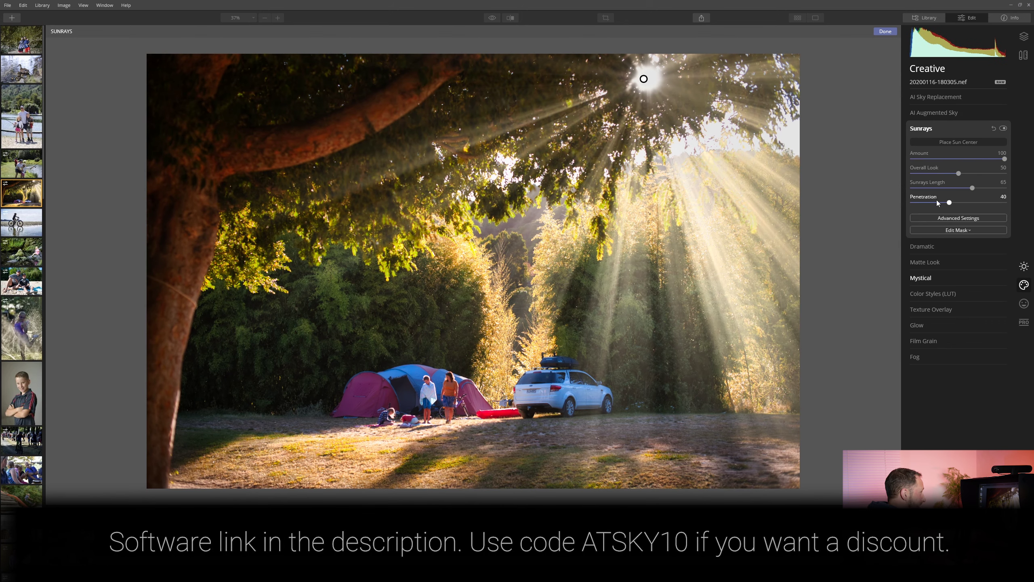
Set the number of sunrays to 0 and Randomize to 13 in the advanced Sunrays settings.
{"action": "left_click", "coordinate": [952, 218]}
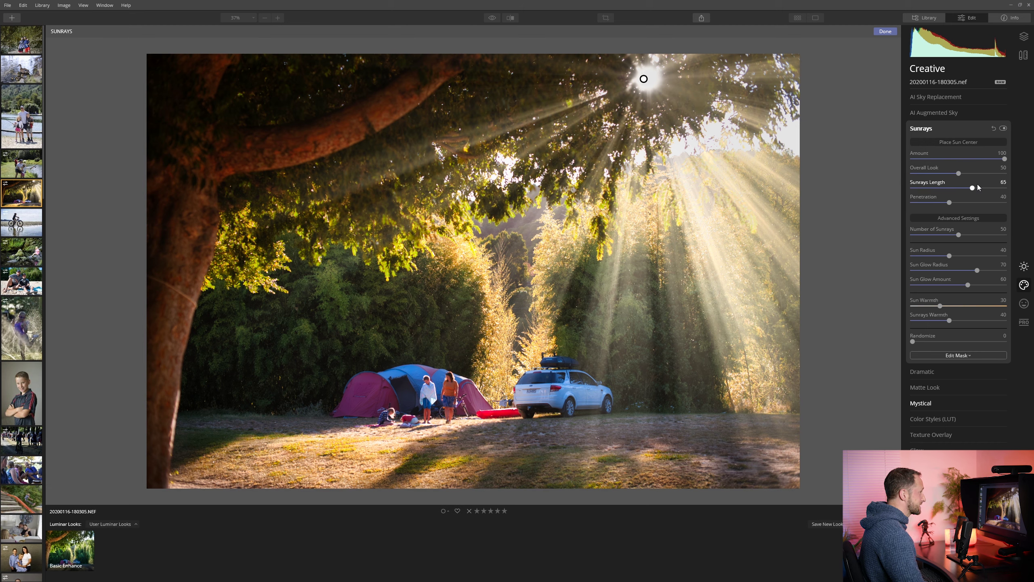
{"action": "left_click_drag", "start_coordinate": [960, 236], "coordinate": [895, 238]}
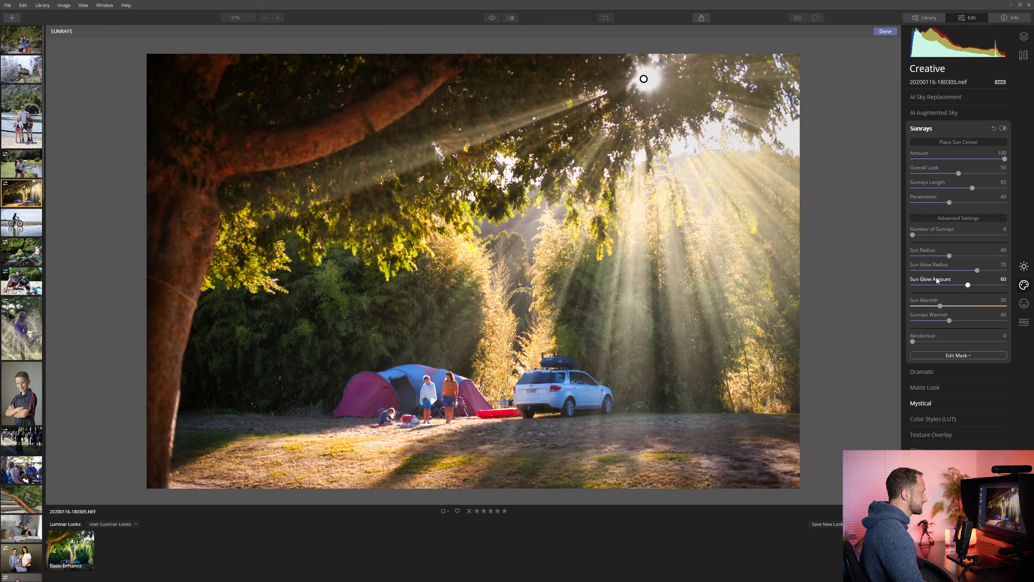
{"action": "mouse_move", "coordinate": [913, 342]}
{"action": "left_mouse_down"}
{"action": "mouse_move", "coordinate": [934, 351]}
{"action": "mouse_move", "coordinate": [926, 352]}
{"action": "left_mouse_up"}
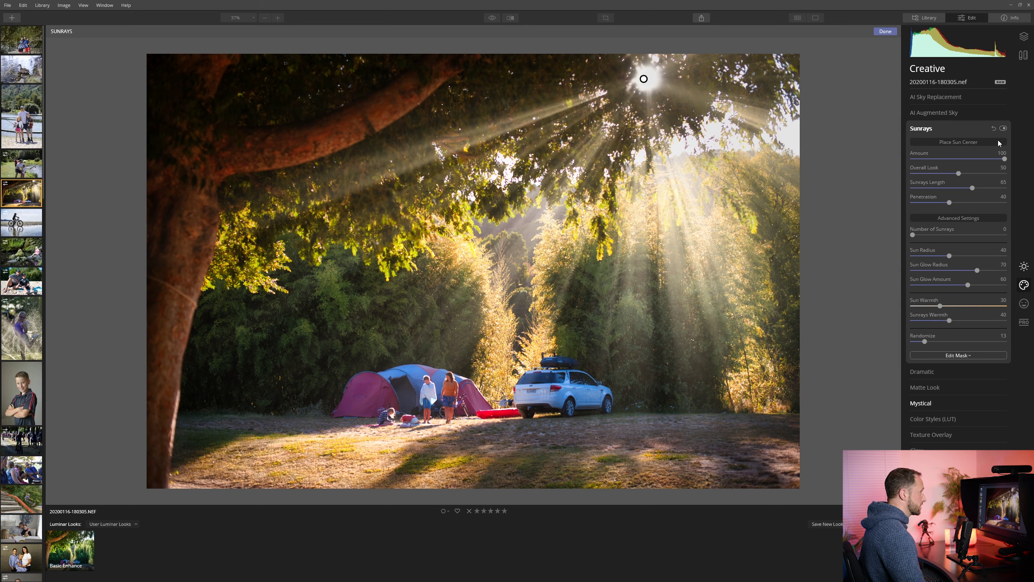
Brush a Sunrays mask with a size of about 340 over the tent, people and left-hand trees, and compare with the effect off.
{"action": "left_click", "coordinate": [973, 357]}
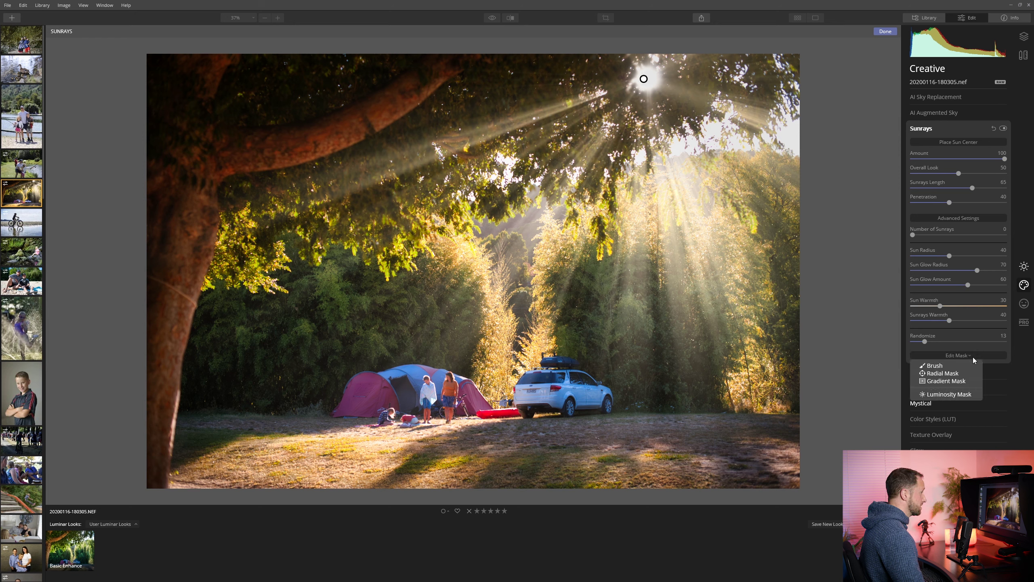
{"action": "left_click", "coordinate": [937, 364]}
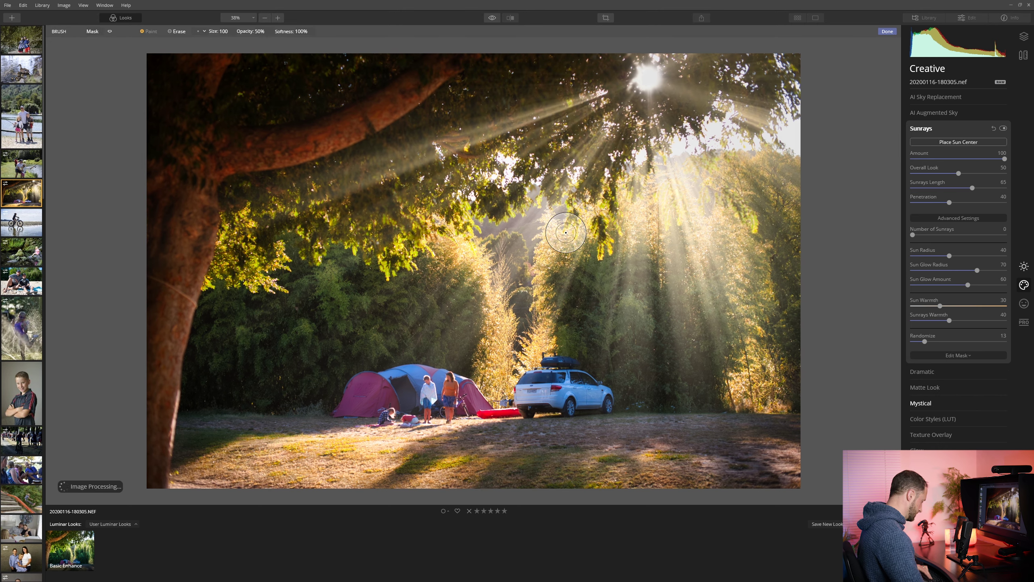
{"action": "key", "text": "bracketright"}
{"action": "key", "text": "bracketright"}
{"action": "key", "text": "bracketright"}
{"action": "key", "text": "bracketright"}
{"action": "key", "text": "bracketright"}
{"action": "key", "text": "bracketright"}
{"action": "key", "text": "bracketright"}
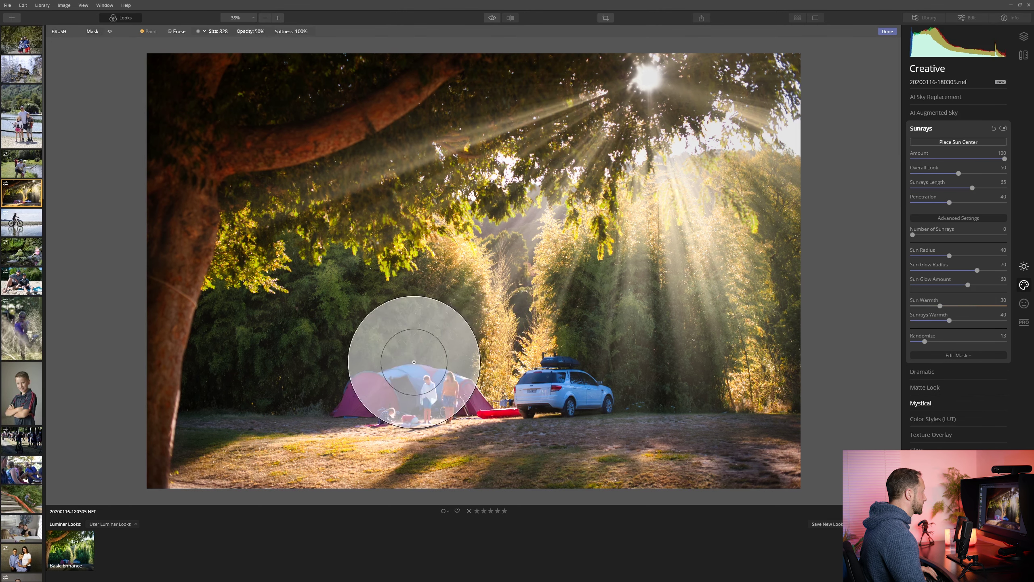
{"action": "mouse_move", "coordinate": [407, 392]}
{"action": "left_mouse_down"}
{"action": "mouse_move", "coordinate": [544, 192]}
{"action": "mouse_move", "coordinate": [418, 370]}
{"action": "mouse_move", "coordinate": [467, 297]}
{"action": "mouse_move", "coordinate": [340, 432]}
{"action": "mouse_move", "coordinate": [428, 376]}
{"action": "mouse_move", "coordinate": [403, 384]}
{"action": "mouse_move", "coordinate": [611, 127]}
{"action": "mouse_move", "coordinate": [589, 215]}
{"action": "mouse_move", "coordinate": [761, 166]}
{"action": "mouse_move", "coordinate": [826, 165]}
{"action": "mouse_move", "coordinate": [563, 165]}
{"action": "mouse_move", "coordinate": [396, 355]}
{"action": "mouse_move", "coordinate": [613, 144]}
{"action": "mouse_move", "coordinate": [422, 332]}
{"action": "mouse_move", "coordinate": [583, 160]}
{"action": "mouse_move", "coordinate": [417, 307]}
{"action": "mouse_move", "coordinate": [648, 141]}
{"action": "mouse_move", "coordinate": [673, 309]}
{"action": "mouse_move", "coordinate": [690, 124]}
{"action": "mouse_move", "coordinate": [714, 169]}
{"action": "mouse_move", "coordinate": [787, 227]}
{"action": "mouse_move", "coordinate": [728, 93]}
{"action": "mouse_move", "coordinate": [843, 174]}
{"action": "mouse_move", "coordinate": [773, 223]}
{"action": "mouse_move", "coordinate": [506, 183]}
{"action": "mouse_move", "coordinate": [539, 119]}
{"action": "mouse_move", "coordinate": [230, 242]}
{"action": "mouse_move", "coordinate": [242, 237]}
{"action": "mouse_move", "coordinate": [204, 301]}
{"action": "left_mouse_up"}
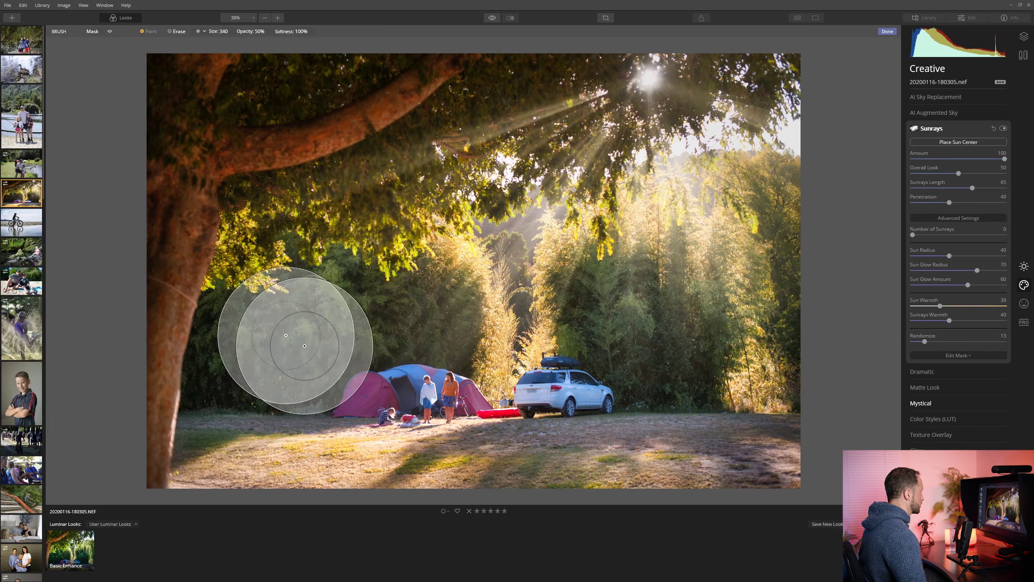
{"action": "left_click", "coordinate": [1003, 129]}
{"action": "left_click", "coordinate": [1004, 128]}
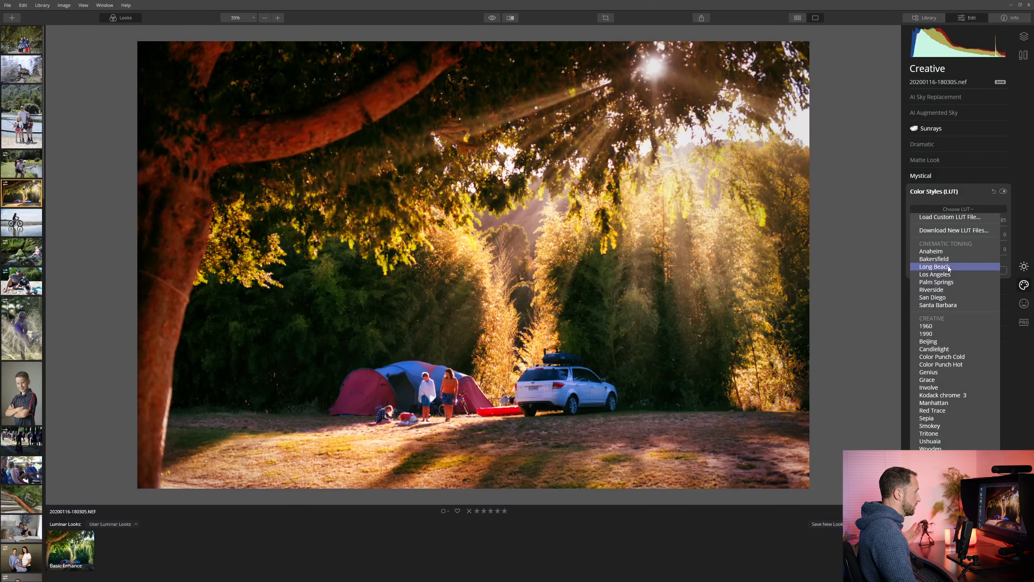
Apply the Long Beach LUT as the color style with amount 44 and saturation -37.
{"action": "left_click", "coordinate": [949, 267]}
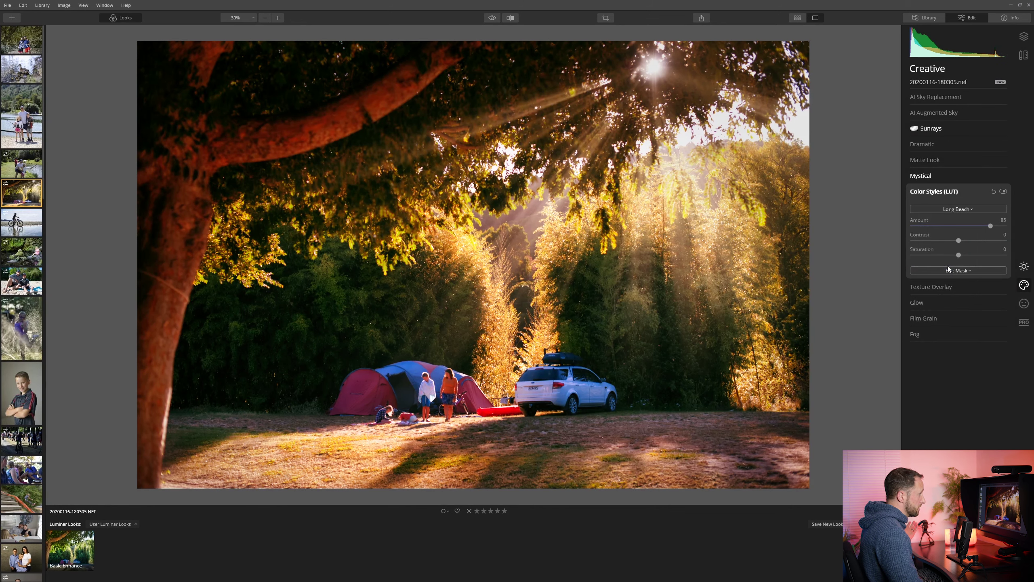
{"action": "left_click_drag", "start_coordinate": [978, 226], "coordinate": [954, 242]}
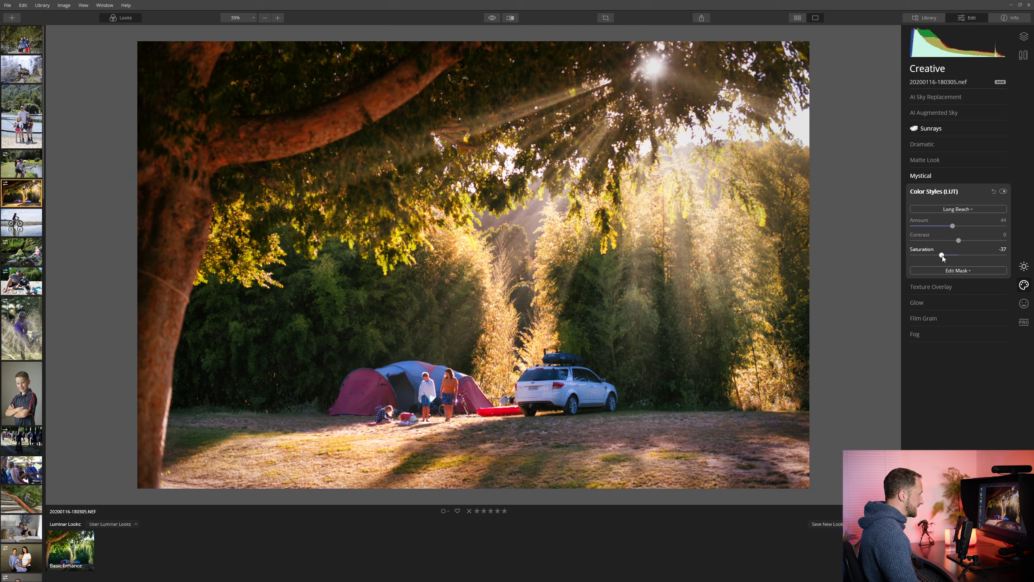
Set the Long Beach LUT's contrast to -25 and saturation to -35, and compare the photo with the color style off.
{"action": "mouse_move", "coordinate": [959, 240]}
{"action": "left_mouse_down"}
{"action": "mouse_move", "coordinate": [938, 237]}
{"action": "mouse_move", "coordinate": [947, 238]}
{"action": "left_mouse_up"}
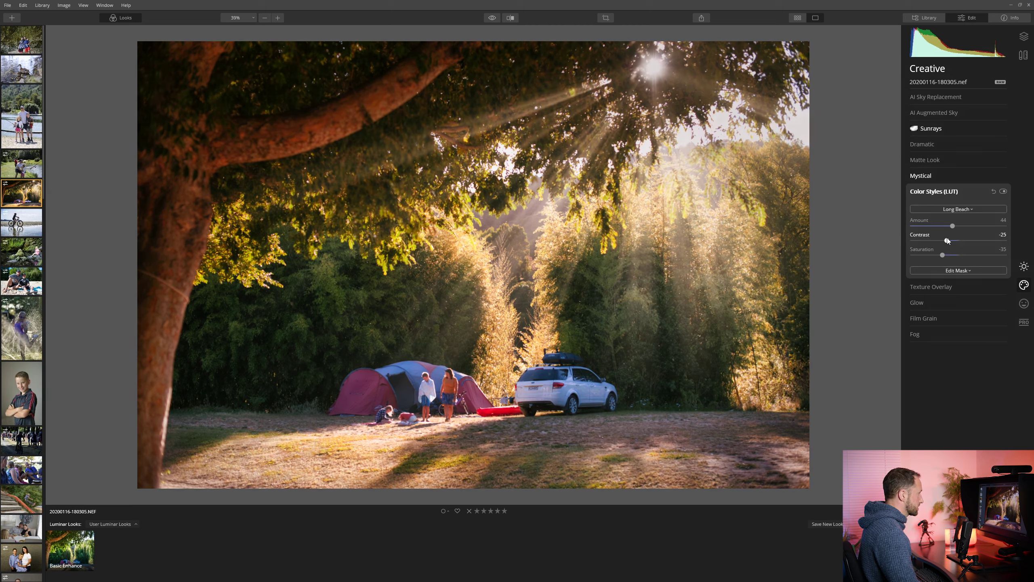
{"action": "left_click", "coordinate": [1004, 192]}
{"action": "left_click", "coordinate": [1004, 192]}
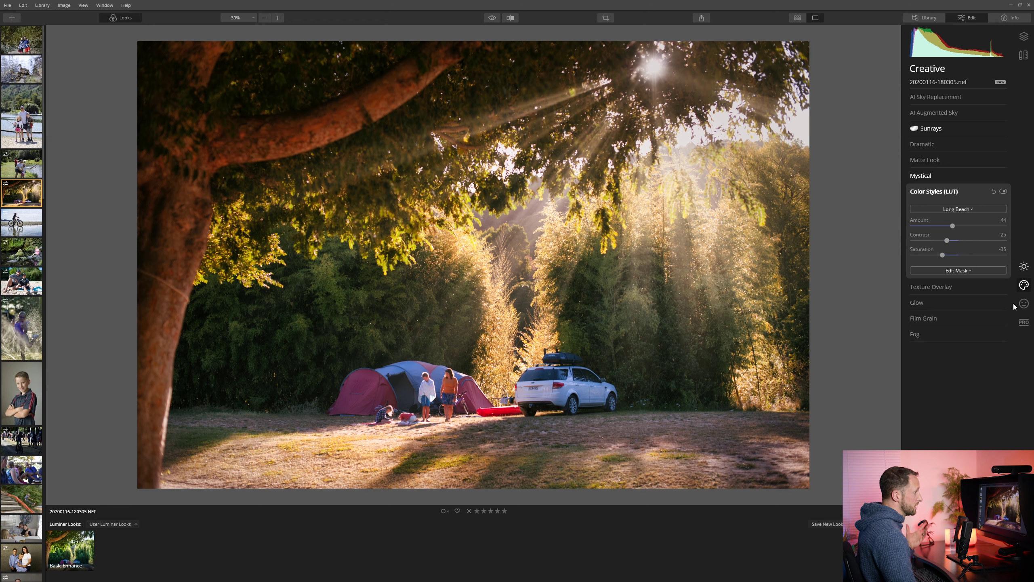
In the Light adjustment's blue curve, lower the highlight endpoint and raise the shadow endpoint to warm highlights and cool shadows.
{"action": "left_click", "coordinate": [1023, 266]}
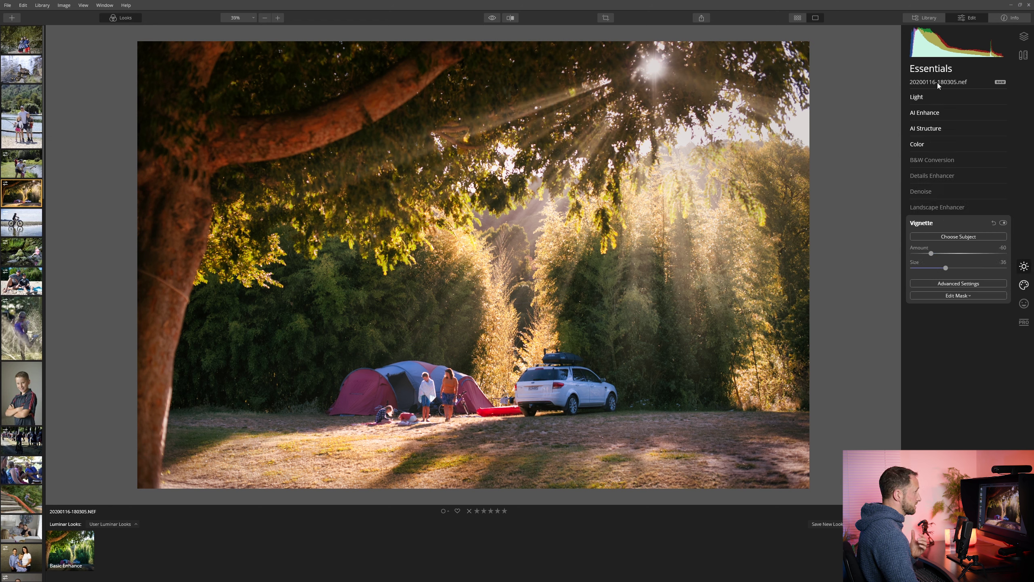
{"action": "left_click", "coordinate": [938, 97]}
{"action": "left_click", "coordinate": [939, 238]}
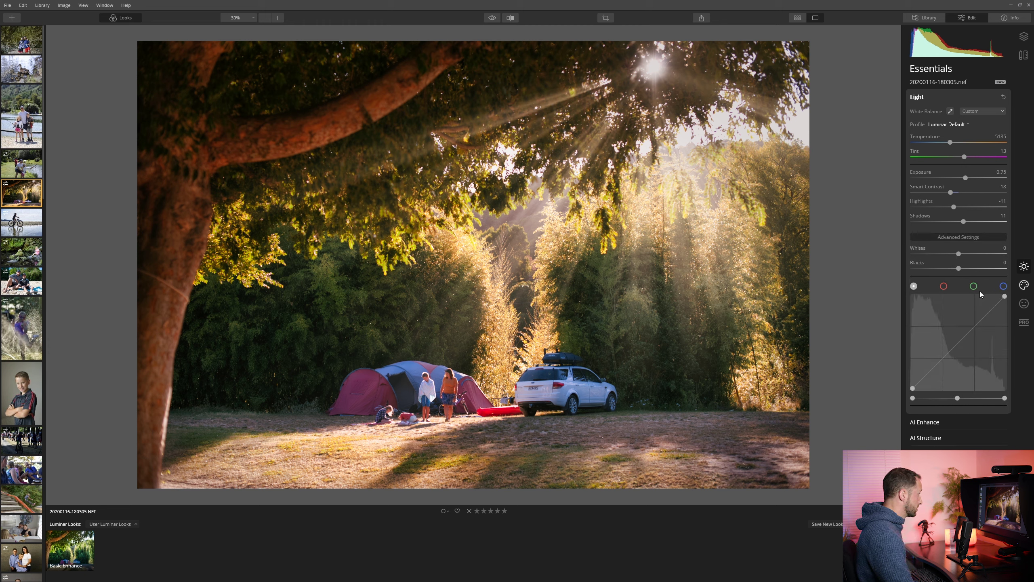
{"action": "left_click", "coordinate": [1003, 287]}
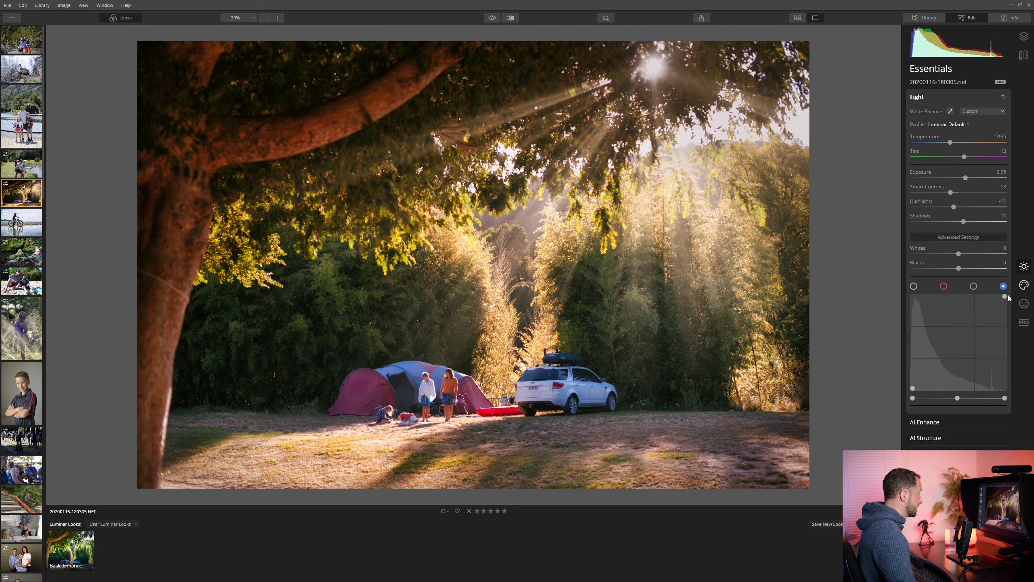
{"action": "left_click_drag", "start_coordinate": [1009, 301], "coordinate": [1030, 316]}
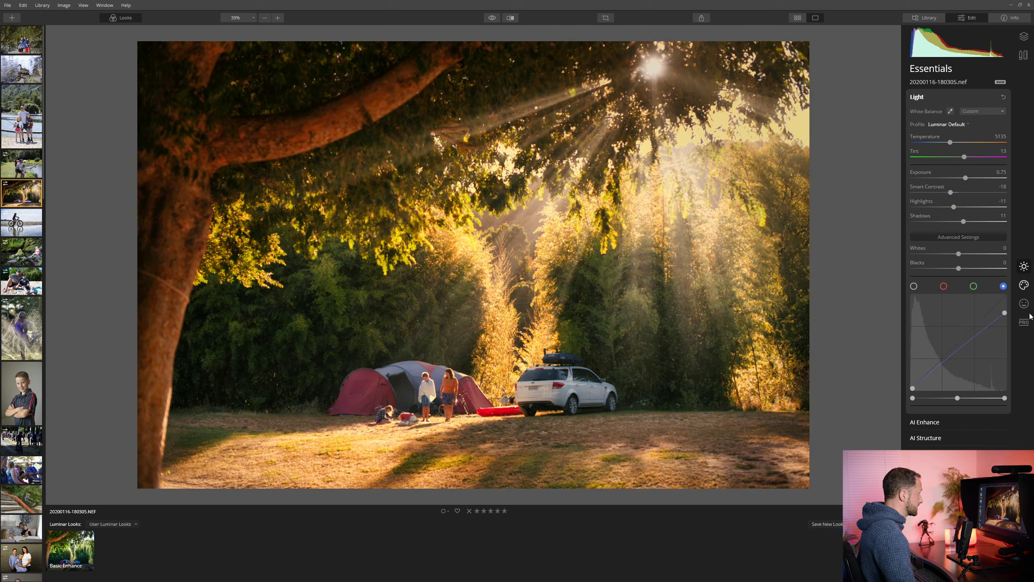
{"action": "left_click_drag", "start_coordinate": [912, 387], "coordinate": [900, 379]}
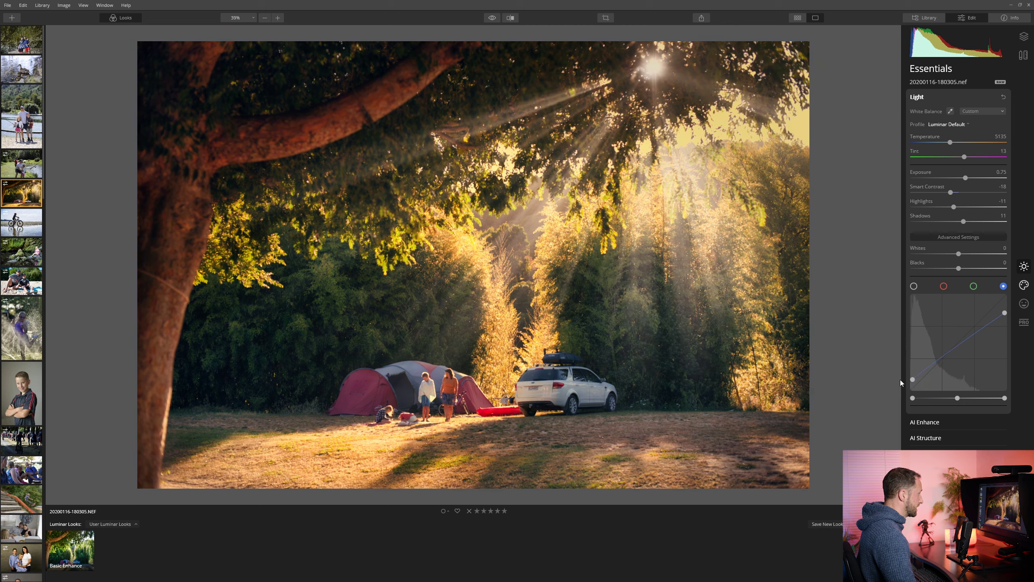
Raise the midpoint of the Light adjustment's red curve slightly and set the temperature to 5310.
{"action": "left_click", "coordinate": [943, 287]}
{"action": "left_click", "coordinate": [959, 340]}
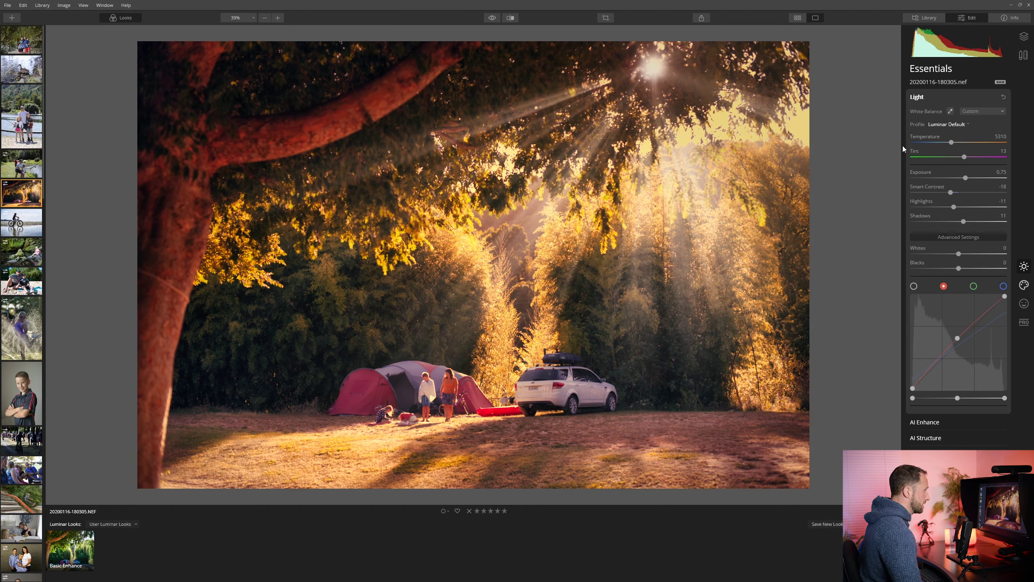
Set the overall saturation in the Color adjustment to -40 and compare the finished edit with the original photo.
{"action": "left_click", "coordinate": [936, 453]}
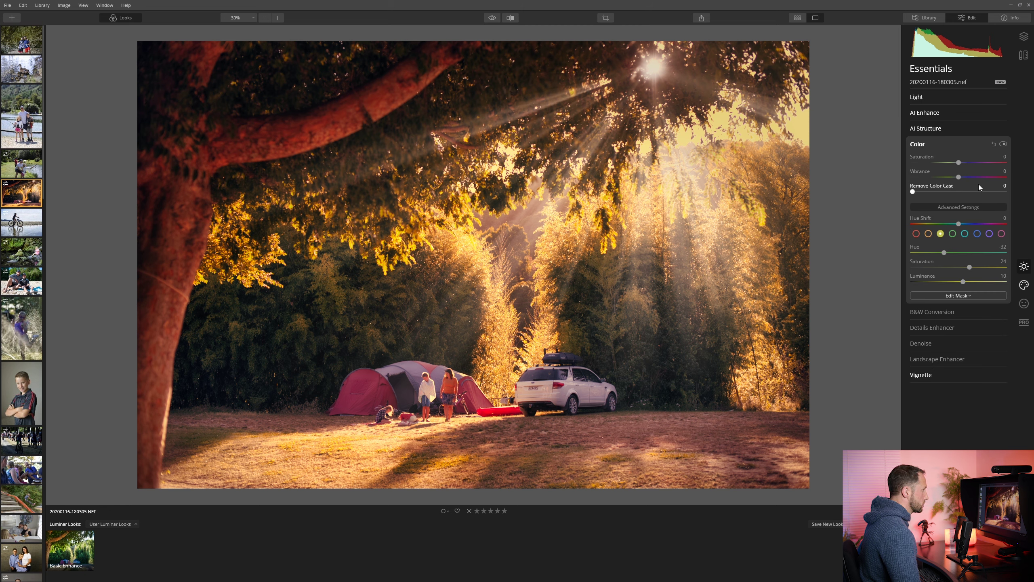
{"action": "left_click_drag", "start_coordinate": [960, 163], "coordinate": [945, 165]}
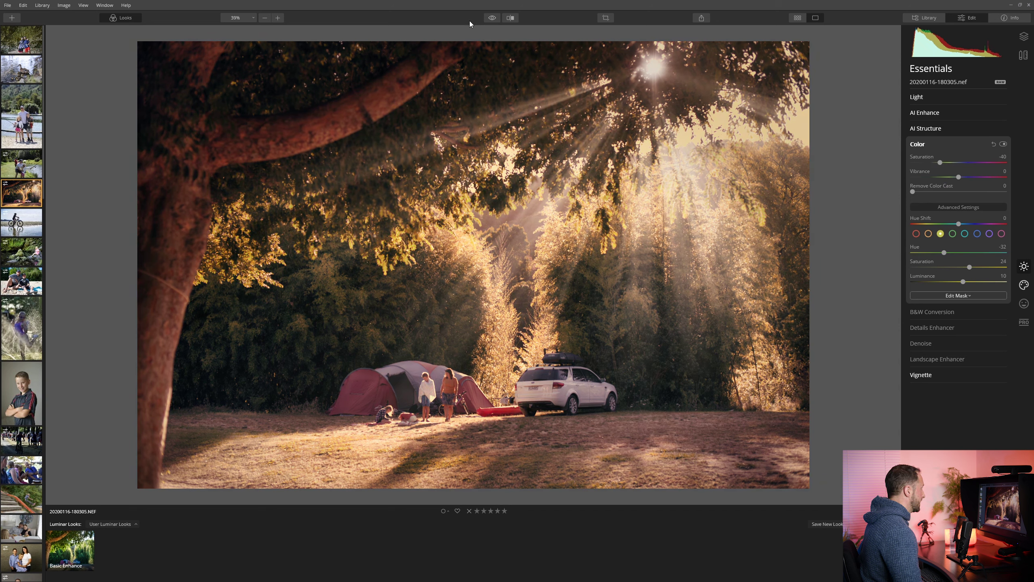
{"action": "left_click", "coordinate": [494, 20]}
{"action": "left_click", "coordinate": [493, 20]}
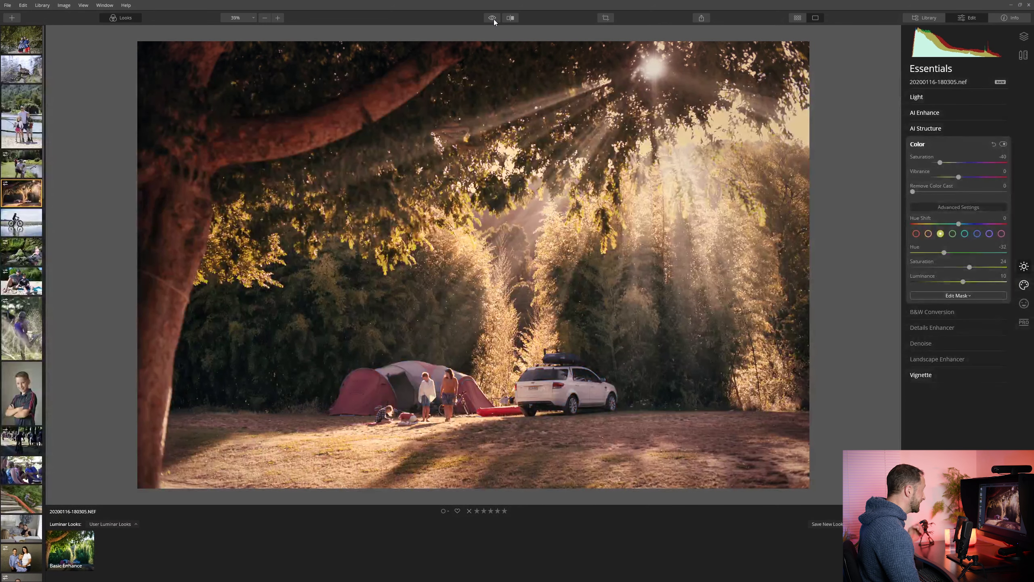
{"action": "left_click", "coordinate": [494, 21]}
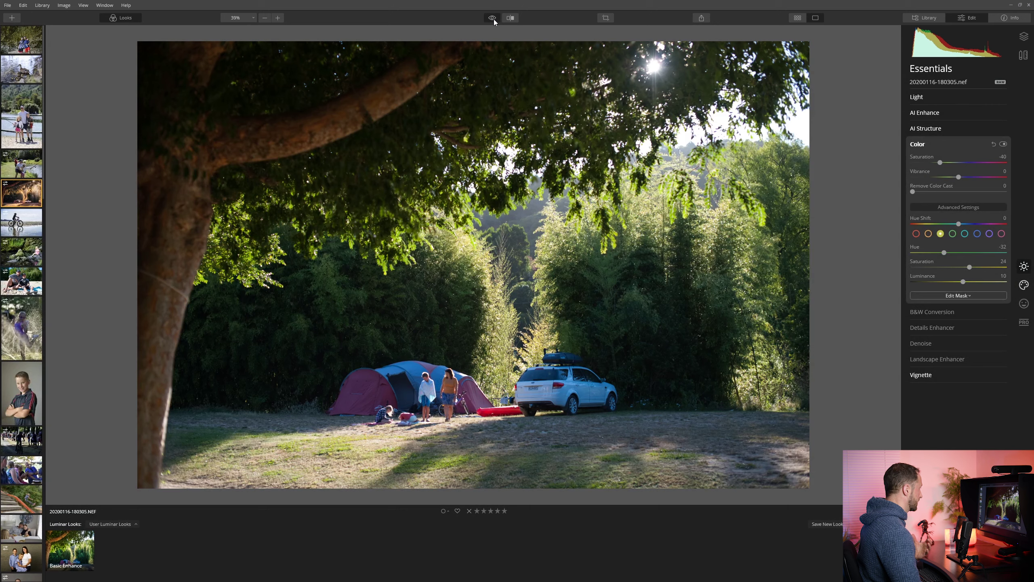
{"action": "left_click", "coordinate": [494, 20]}
{"action": "left_click", "coordinate": [493, 20]}
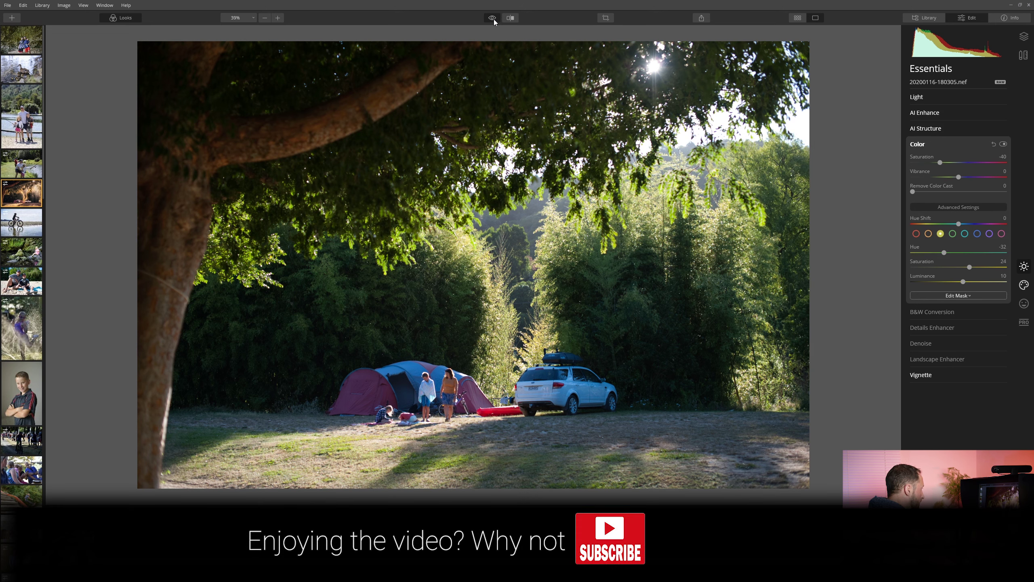
{"action": "left_click", "coordinate": [494, 19]}
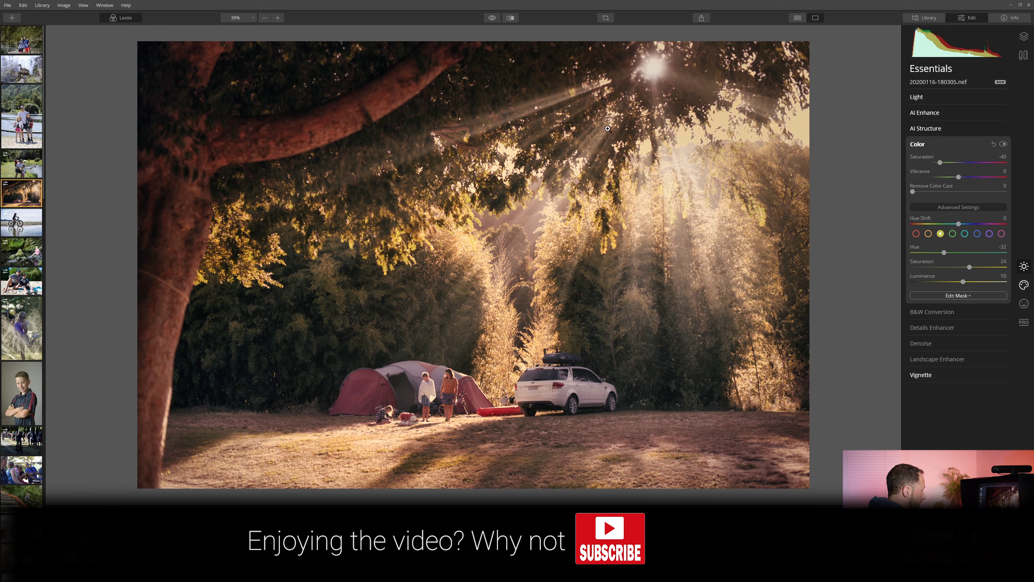